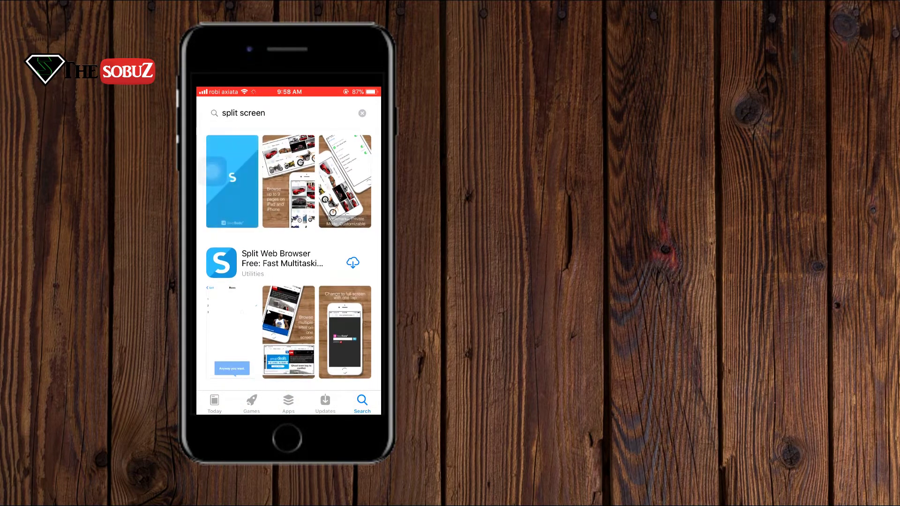
pyautogui.scroll(-2, 288, 260)
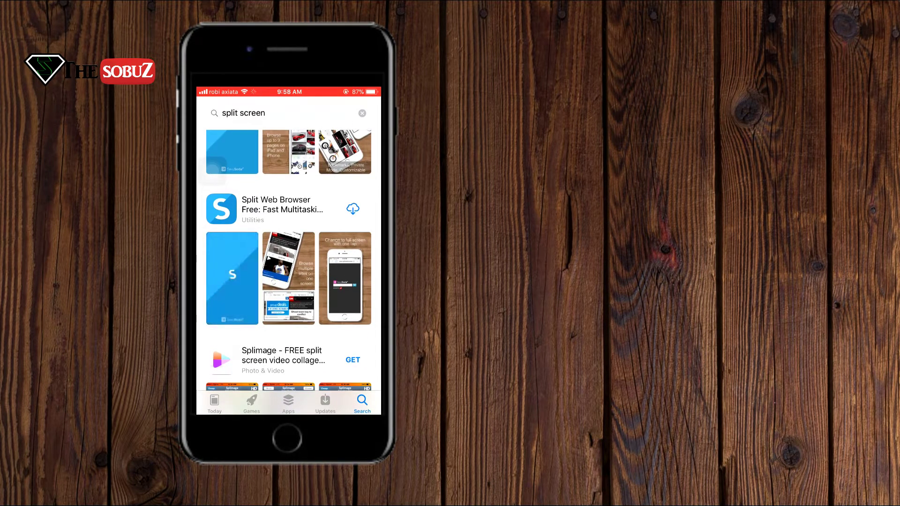
# Step: Download Split Web Browser Free from its App Store page, dismissing the share sheets
pyautogui.click(281, 209)
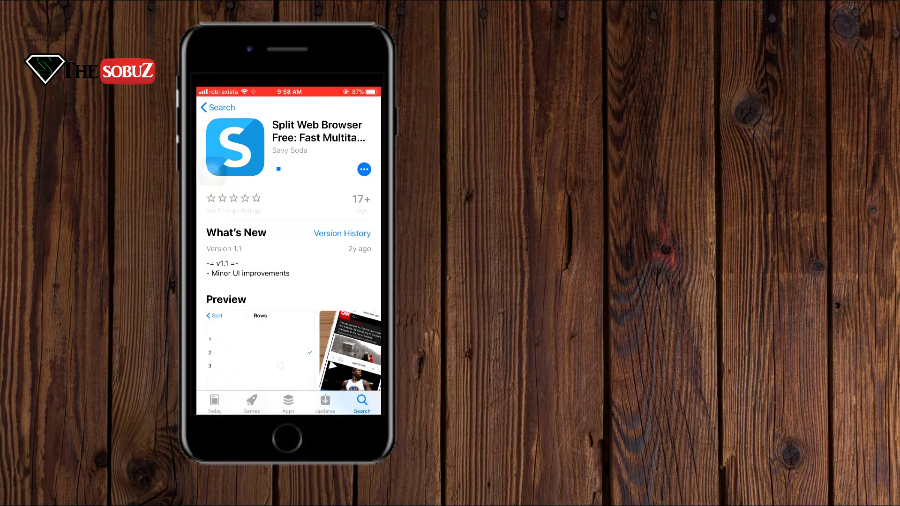
pyautogui.click(363, 169)
pyautogui.click(288, 395)
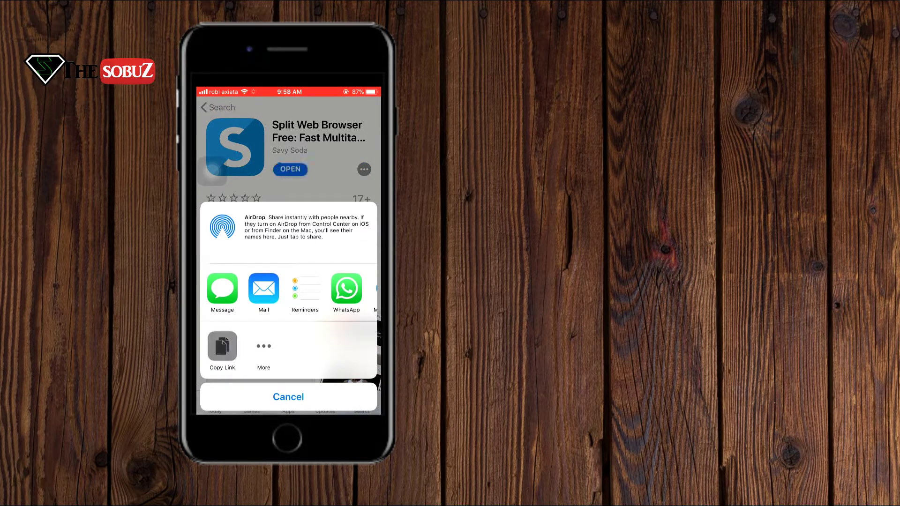
pyautogui.click(288, 396)
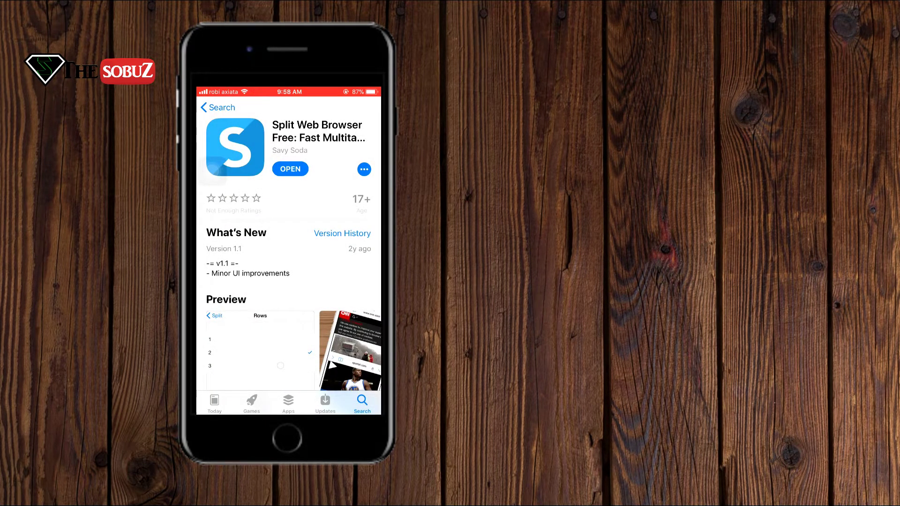
# Step: Launch Split Web Browser, dismiss the welcome alert, and load Google.com in the top pane
pyautogui.click(289, 169)
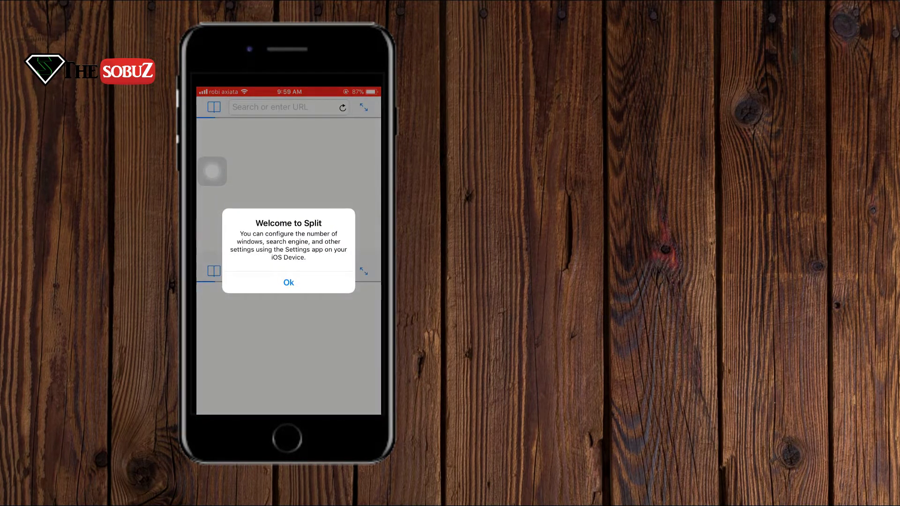
pyautogui.click(288, 281)
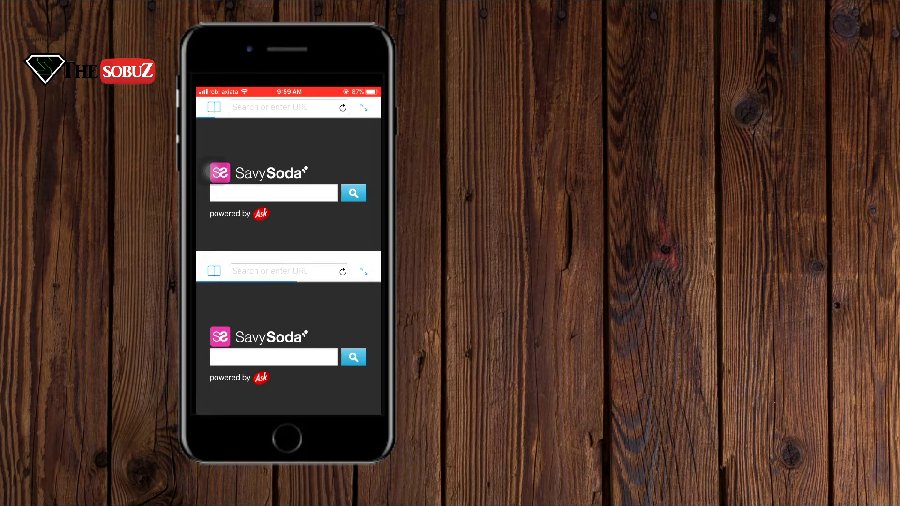
pyautogui.click(270, 107)
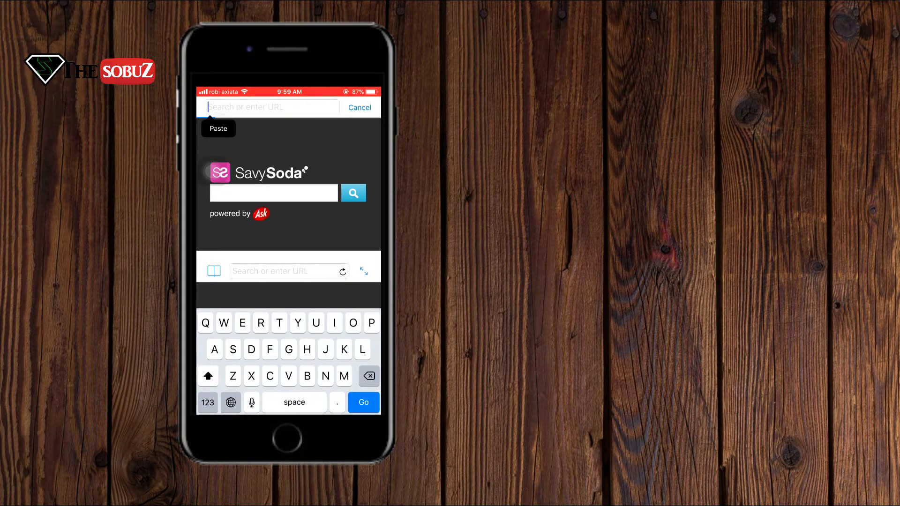
pyautogui.write('Googl')
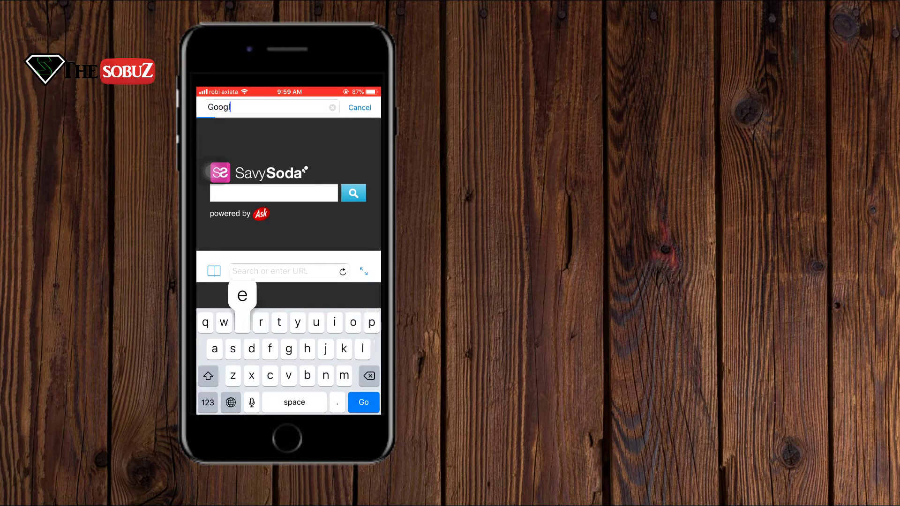
pyautogui.write('e.com')
pyautogui.press('Return')
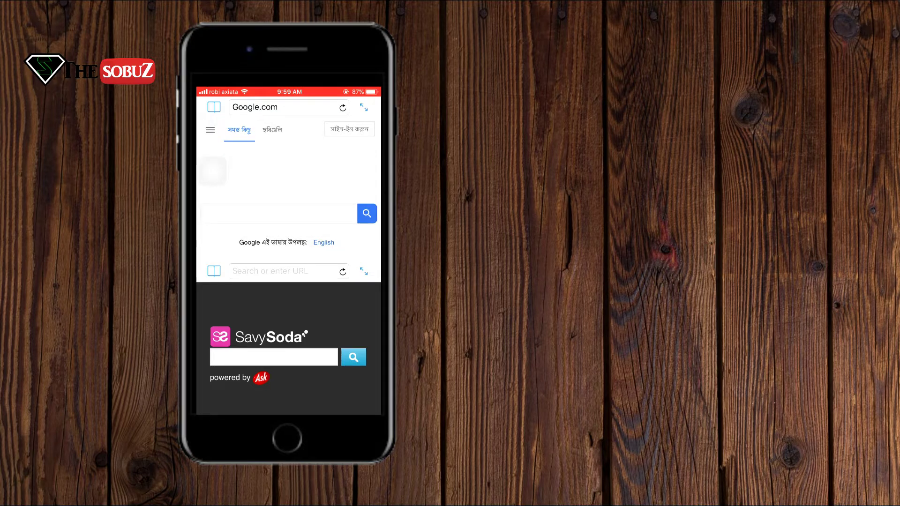
# Step: Load youtube.com in the bottom pane
pyautogui.click(282, 270)
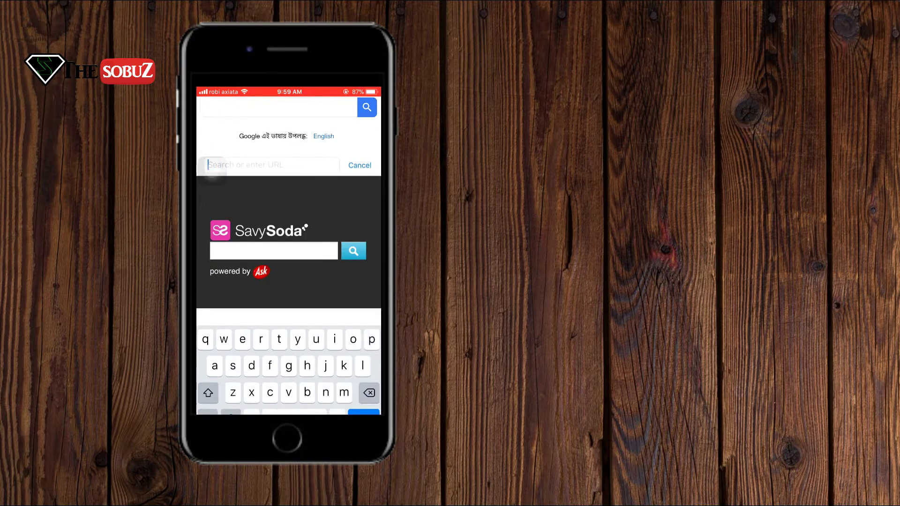
pyautogui.write('youtube')
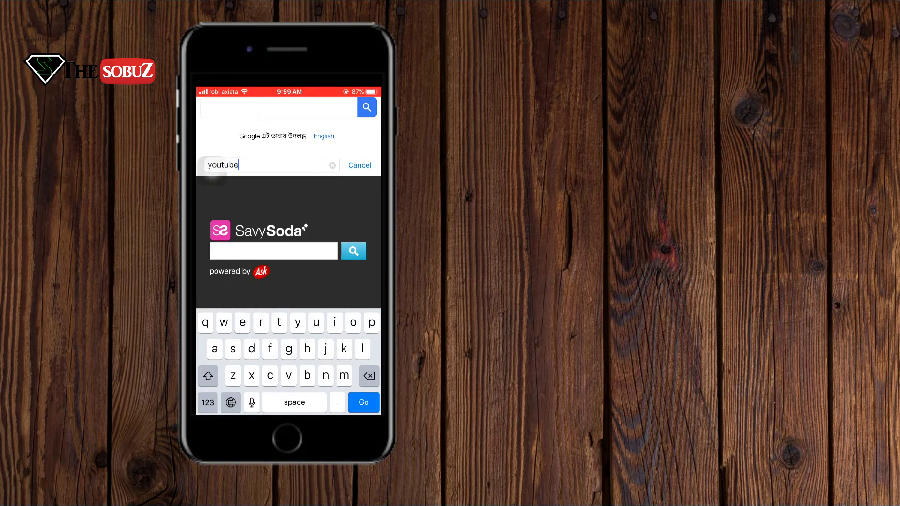
pyautogui.write('.com')
pyautogui.press('Return')
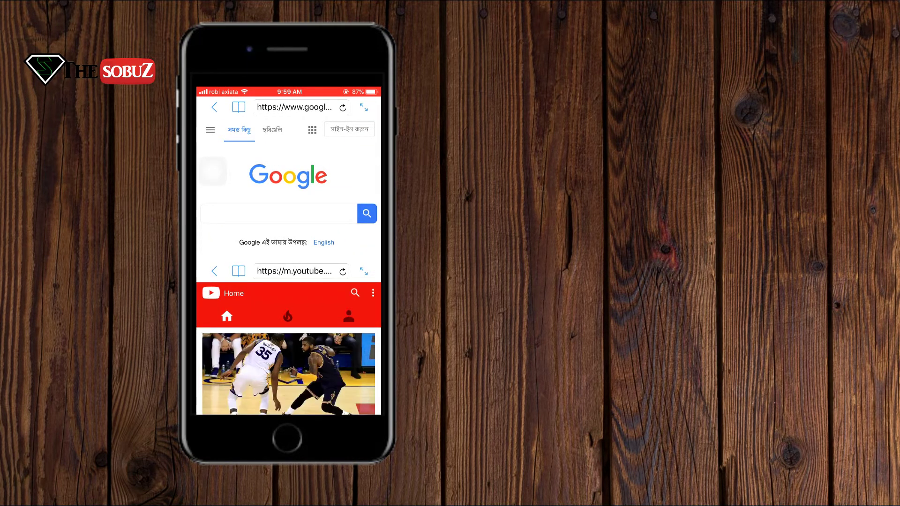
pyautogui.scroll(-5, 288, 337)
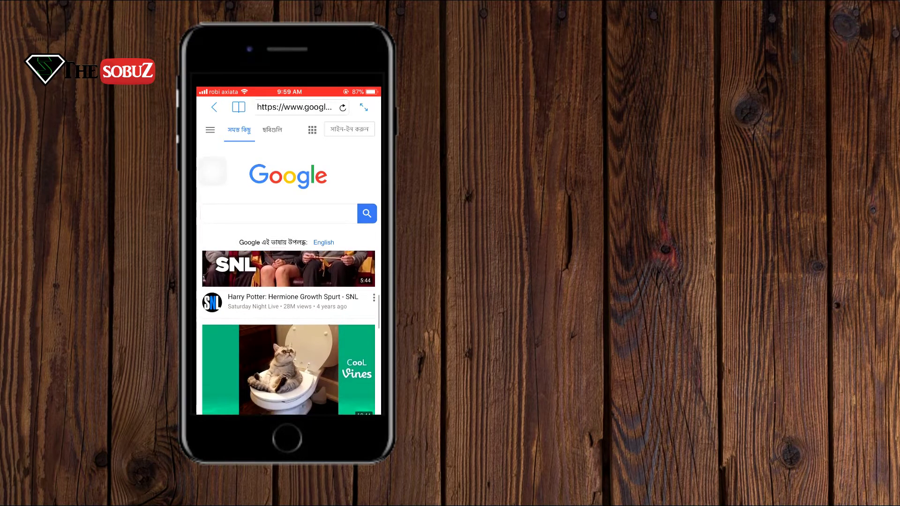
pyautogui.scroll(-3, 289, 338)
pyautogui.scroll(-2, 288, 334)
pyautogui.scroll(-3, 288, 334)
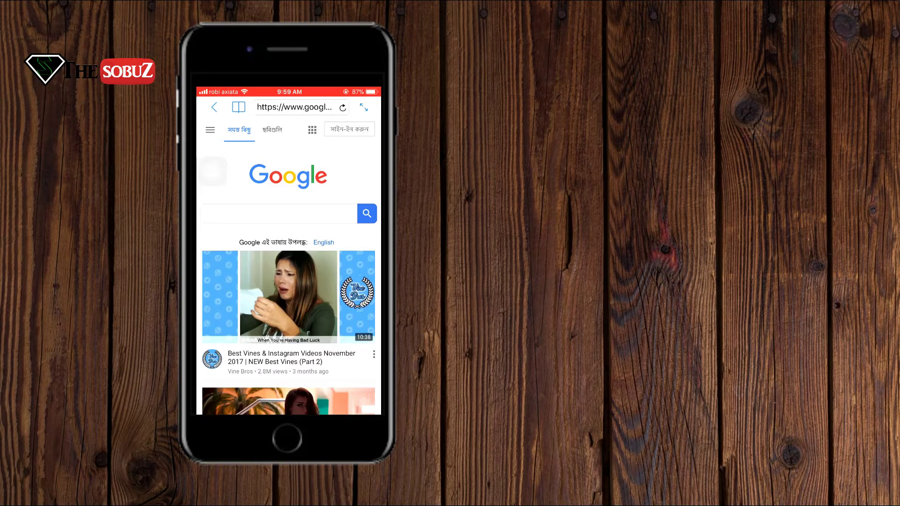
pyautogui.scroll(3, 288, 330)
pyautogui.scroll(3, 288, 331)
pyautogui.scroll(1, 288, 331)
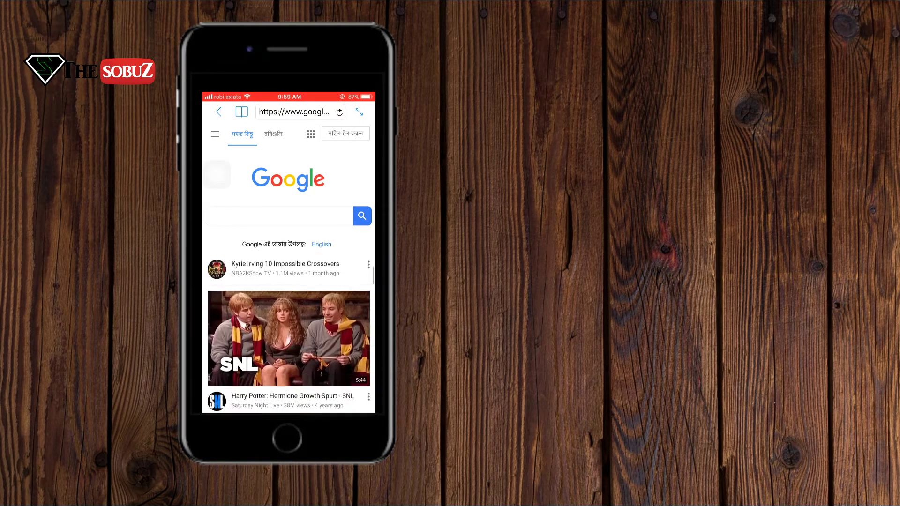
pyautogui.scroll(-3, 289, 330)
pyautogui.scroll(-3, 288, 331)
pyautogui.scroll(-3, 289, 330)
pyautogui.scroll(5, 288, 330)
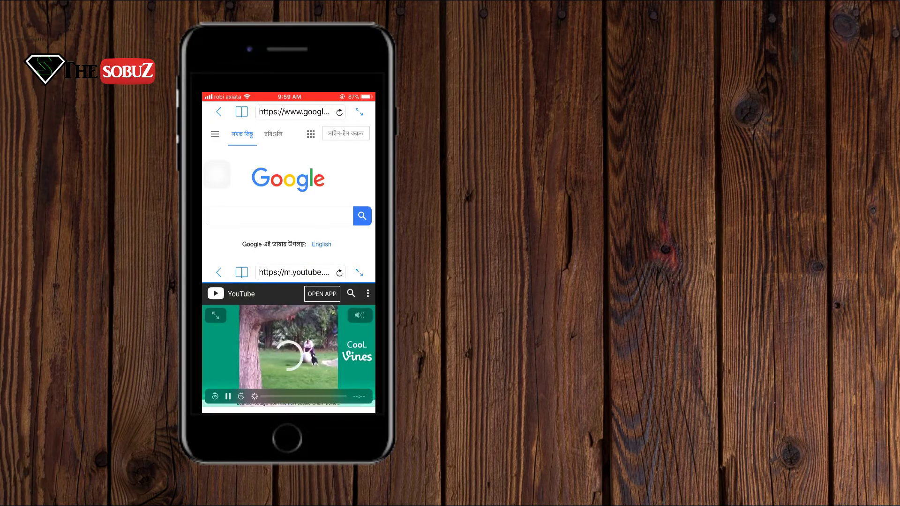
# Step: Expand the Cool Vines video playing in the bottom pane to fullscreen
pyautogui.click(215, 316)
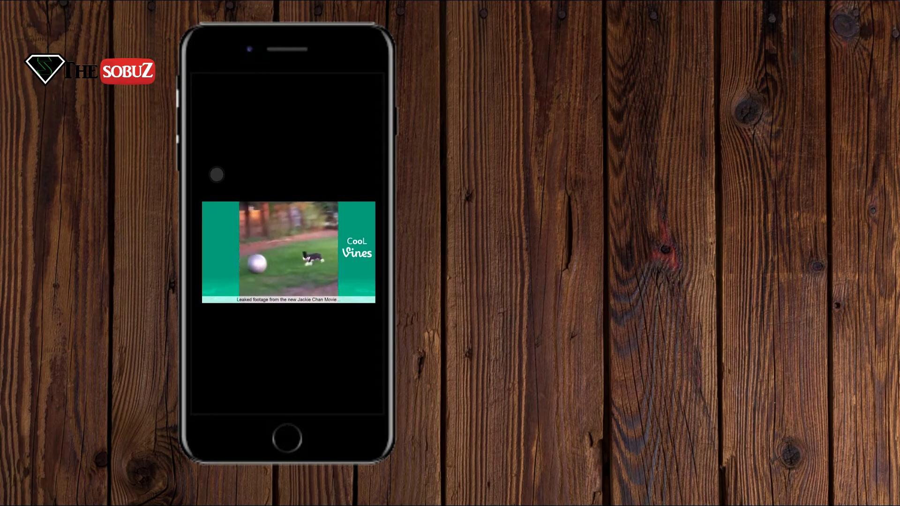